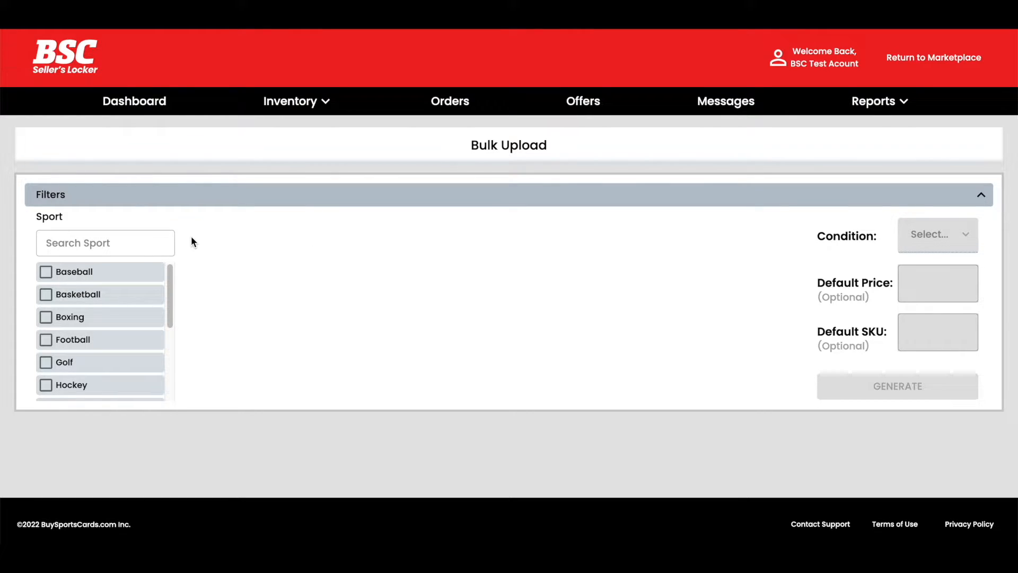
Step: Filter the bulk upload to Baseball, year 2022, the Topps set and the Base variant
{"action": "left_click", "coordinate": [49, 276]}
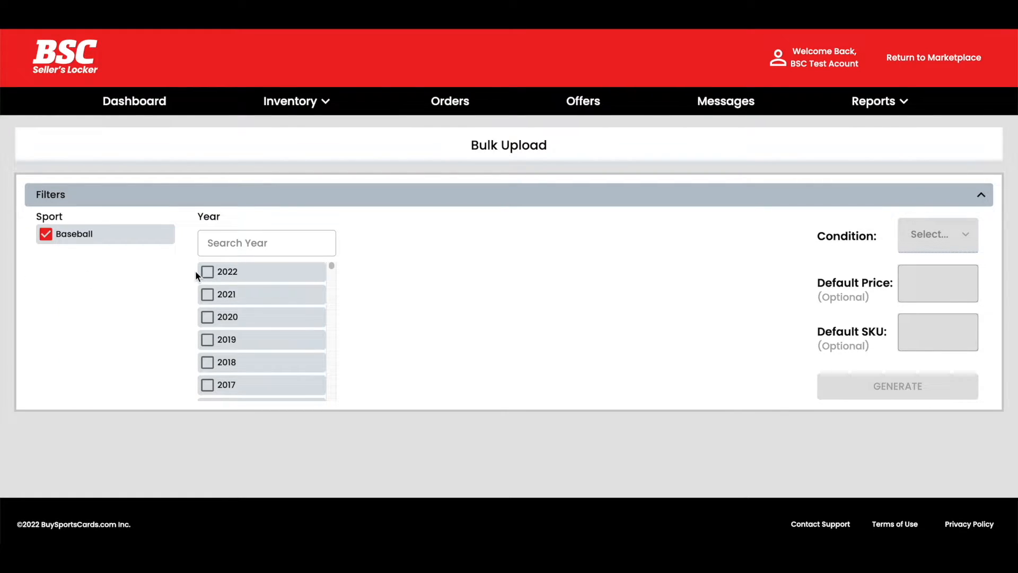
{"action": "left_click", "coordinate": [203, 279]}
{"action": "left_click", "coordinate": [401, 245]}
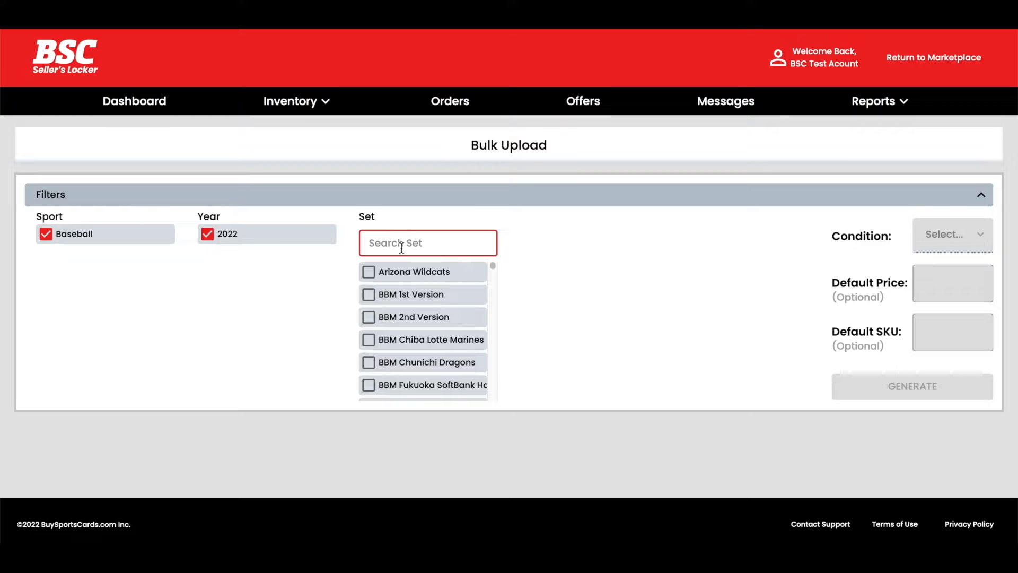
{"action": "scroll", "coordinate": [413, 337], "scroll_direction": "down", "scroll_amount": 10}
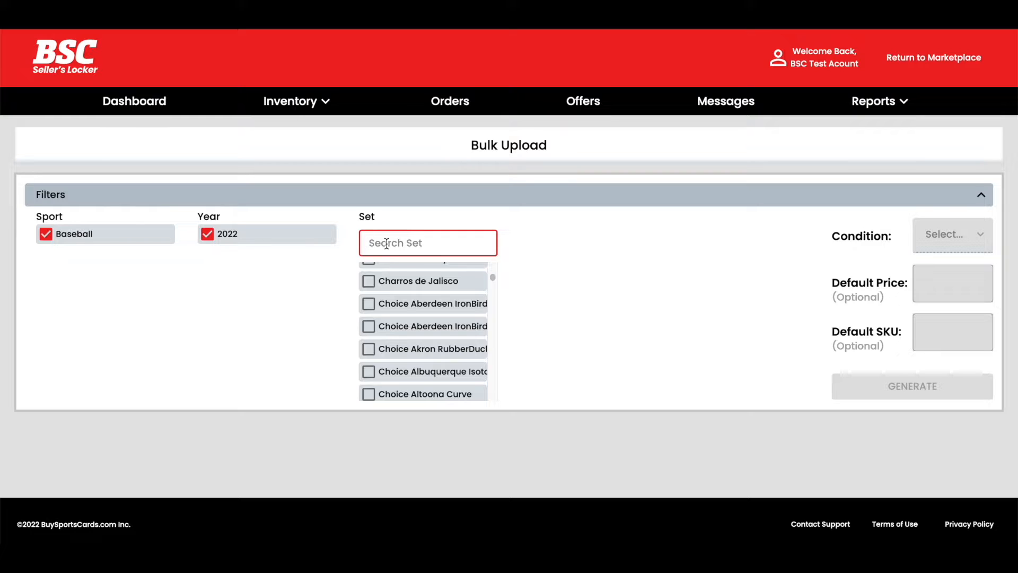
{"action": "type", "text": "topps"}
{"action": "left_click", "coordinate": [370, 272]}
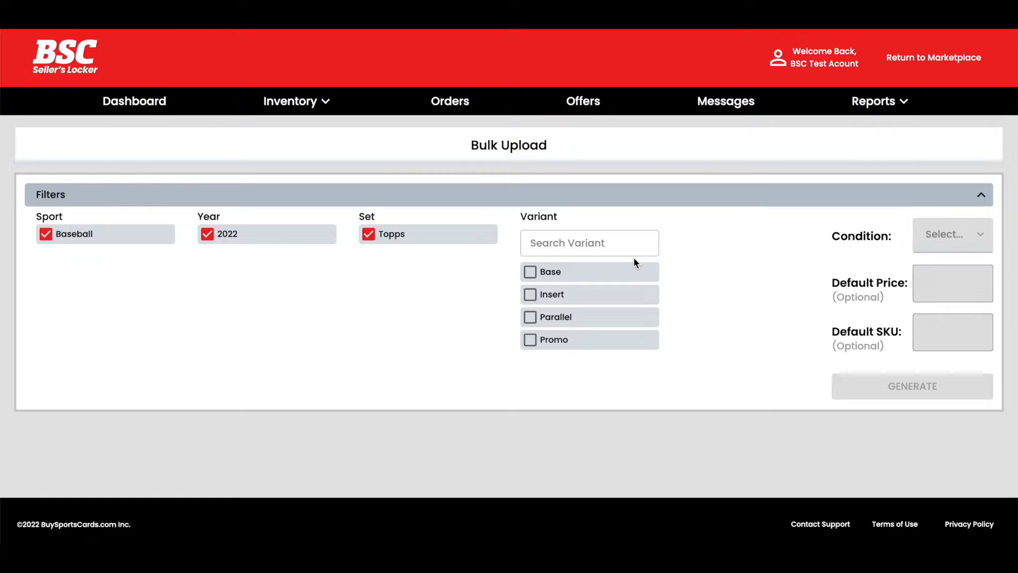
{"action": "left_click", "coordinate": [530, 272]}
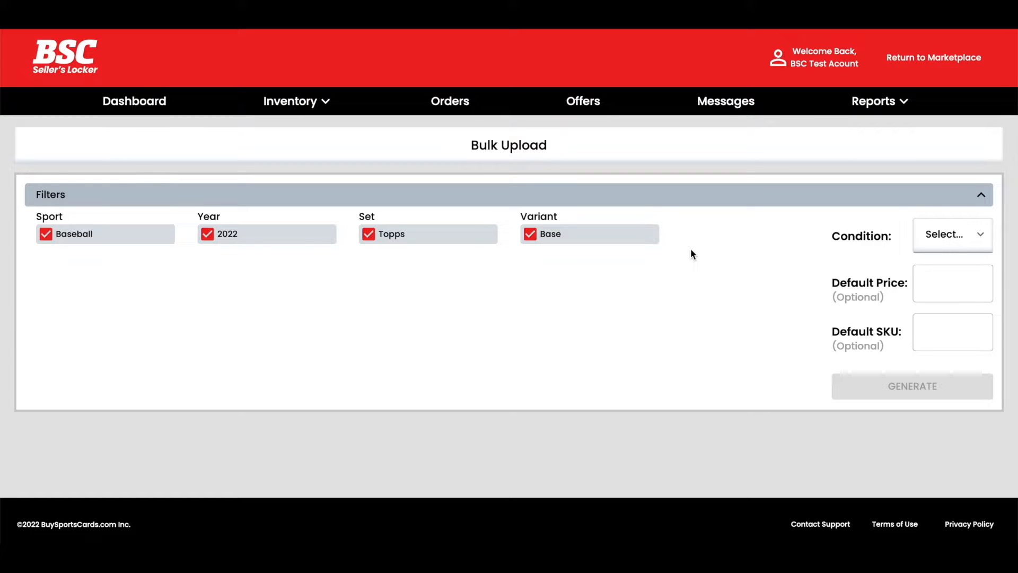
Step: Generate the card list with condition Near Mint, default price 0.25 and default SKU Box #1
{"action": "left_click", "coordinate": [950, 235]}
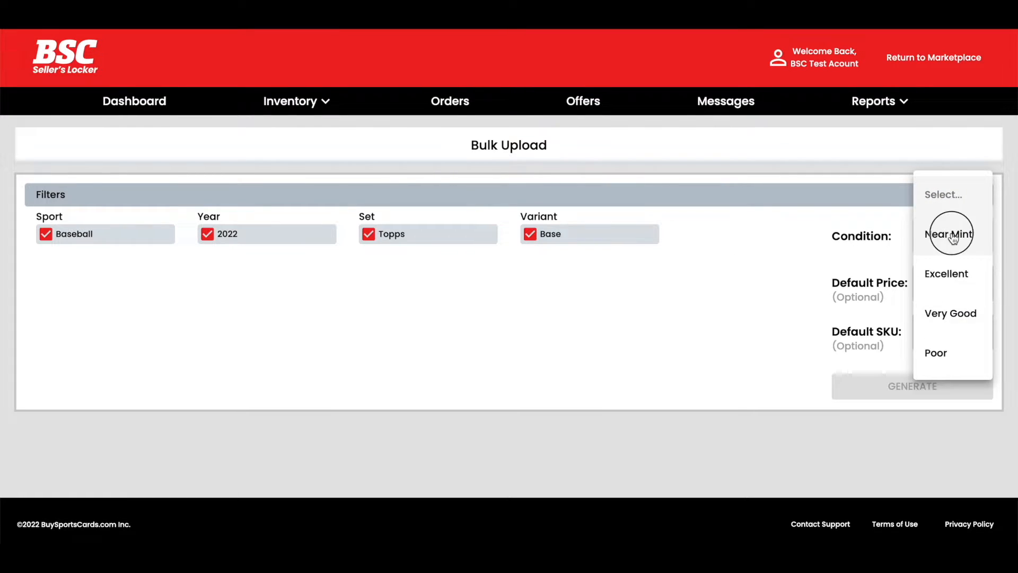
{"action": "left_click", "coordinate": [954, 239]}
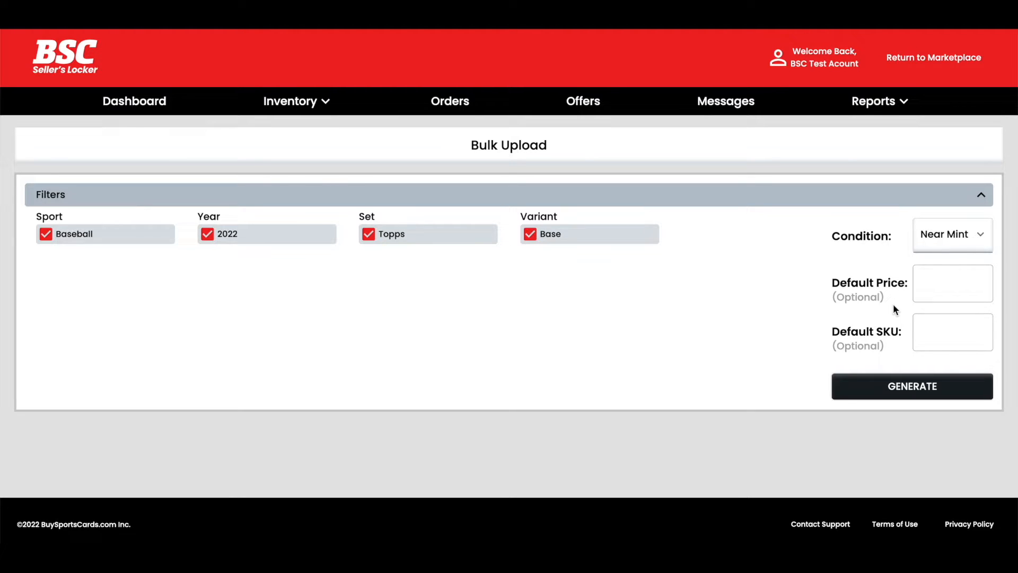
{"action": "left_click", "coordinate": [936, 281]}
{"action": "type", "text": "0.25"}
{"action": "left_click", "coordinate": [927, 332]}
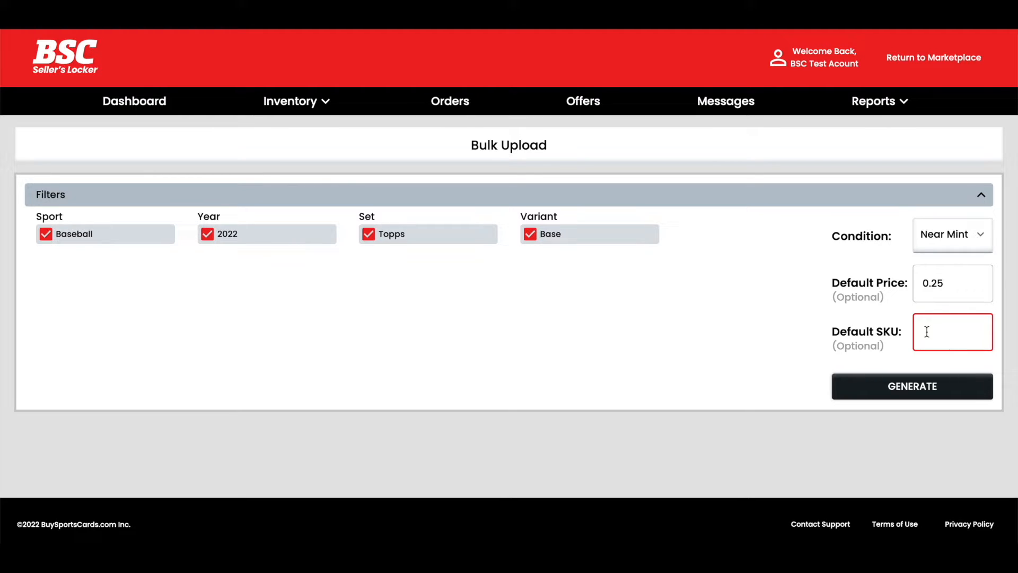
{"action": "type", "text": "Box #1"}
{"action": "left_click", "coordinate": [790, 366]}
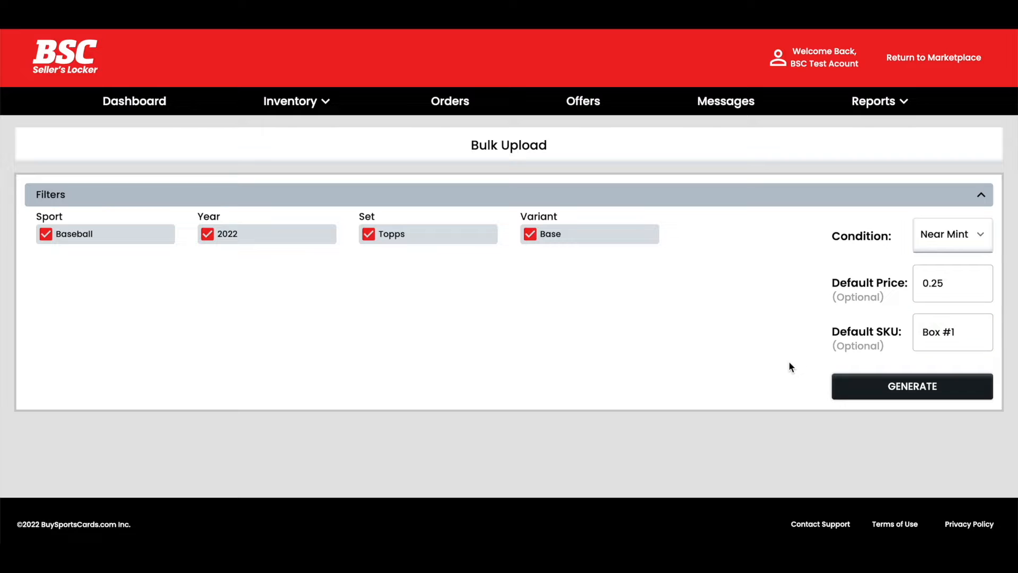
{"action": "left_click", "coordinate": [880, 387]}
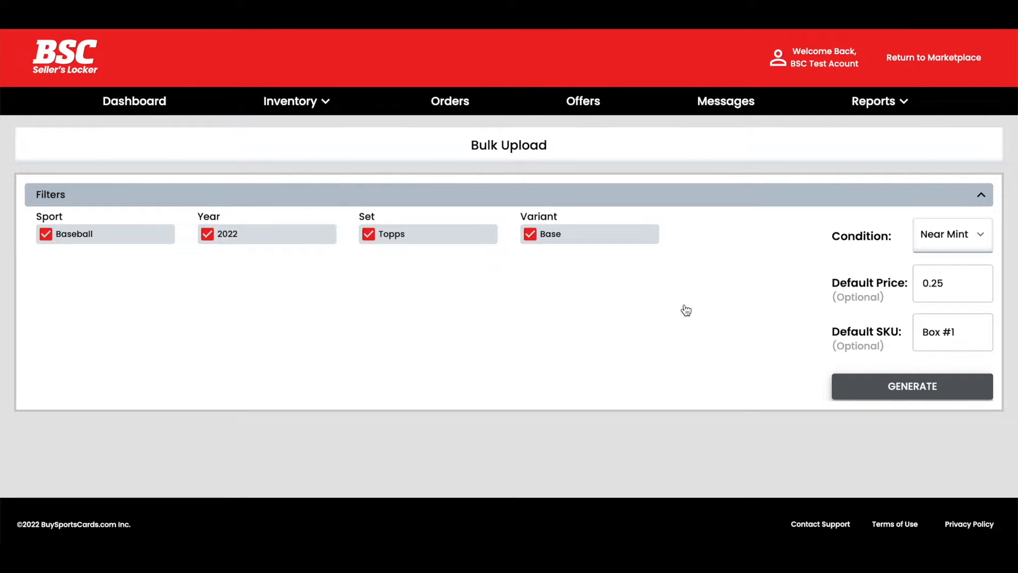
Step: Upload Shohei-1 as the first image and Shohei-2 as the second image of the Shohei Ohtani - 1 card
{"action": "scroll", "coordinate": [658, 308], "scroll_direction": "down", "scroll_amount": 4}
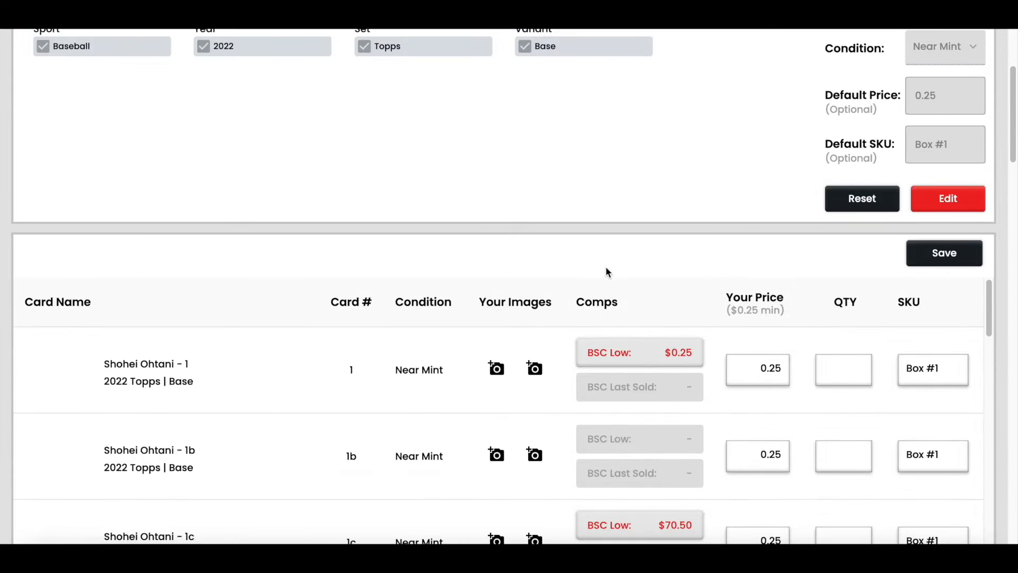
{"action": "scroll", "coordinate": [606, 267], "scroll_direction": "down", "scroll_amount": 2}
{"action": "scroll", "coordinate": [565, 206], "scroll_direction": "down", "scroll_amount": 3}
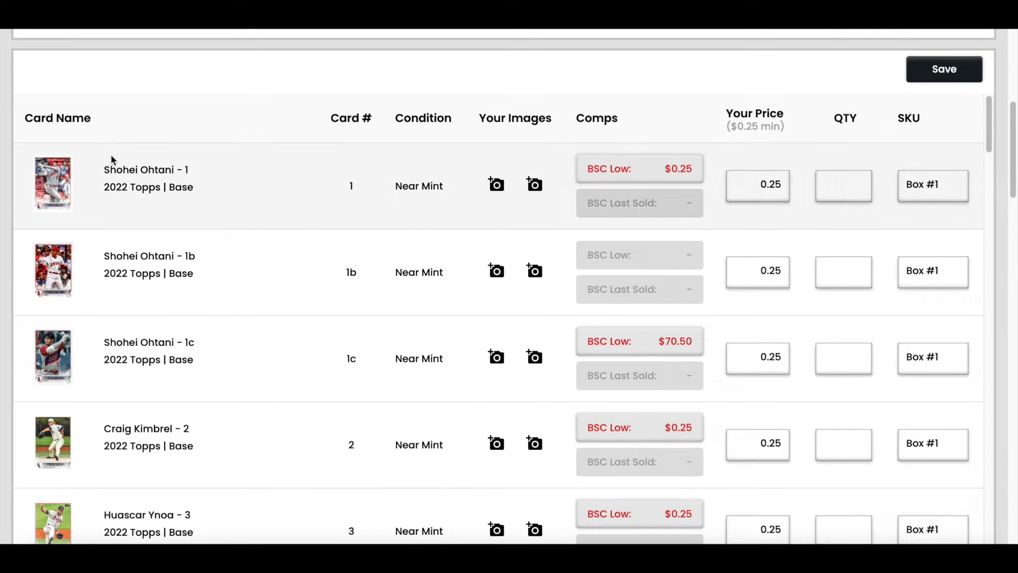
{"action": "mouse_move", "coordinate": [59, 185]}
{"action": "left_click", "coordinate": [498, 186]}
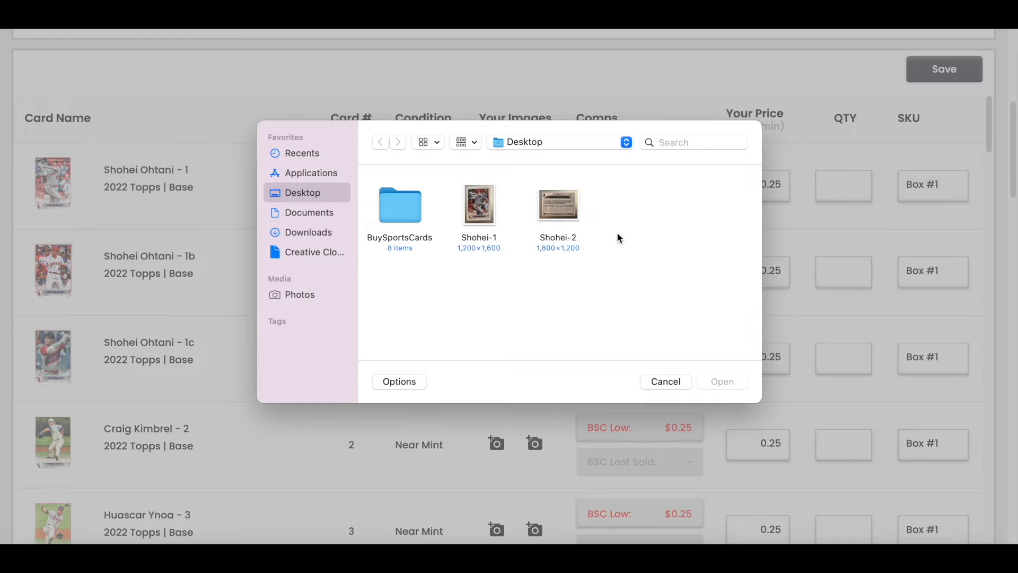
{"action": "double_click", "coordinate": [479, 206]}
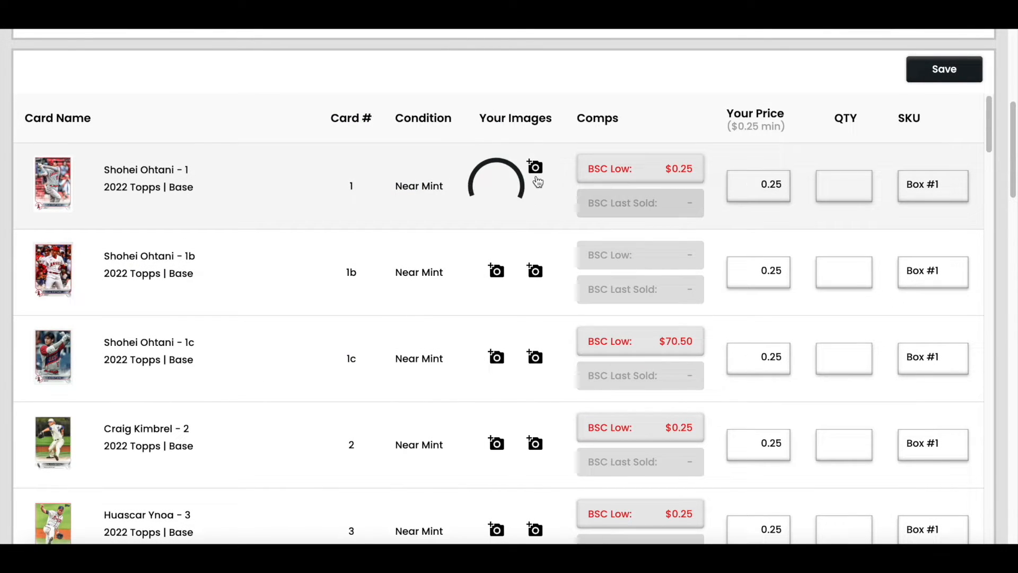
{"action": "left_click", "coordinate": [540, 169]}
{"action": "double_click", "coordinate": [561, 214]}
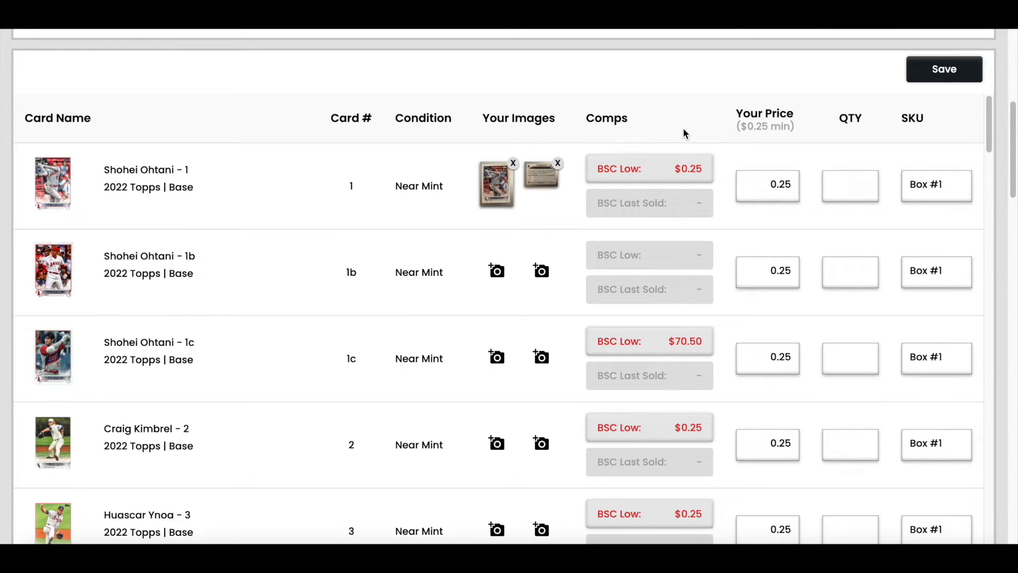
Step: Match the prices of Shohei Ohtani cards 1 and 1c to their BSC Low comps, 0.25 and 70.50
{"action": "left_click", "coordinate": [650, 171]}
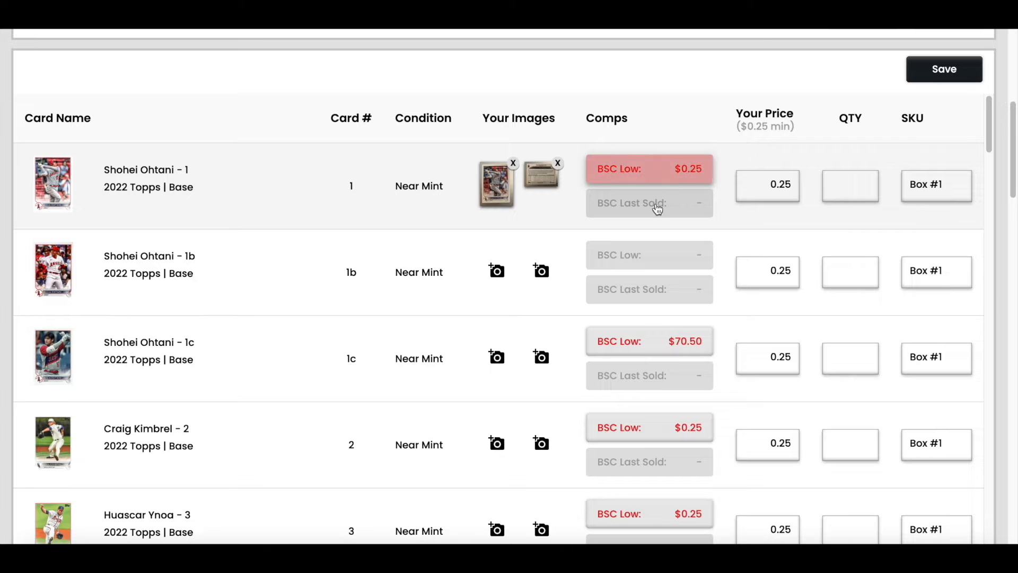
{"action": "left_click", "coordinate": [660, 344]}
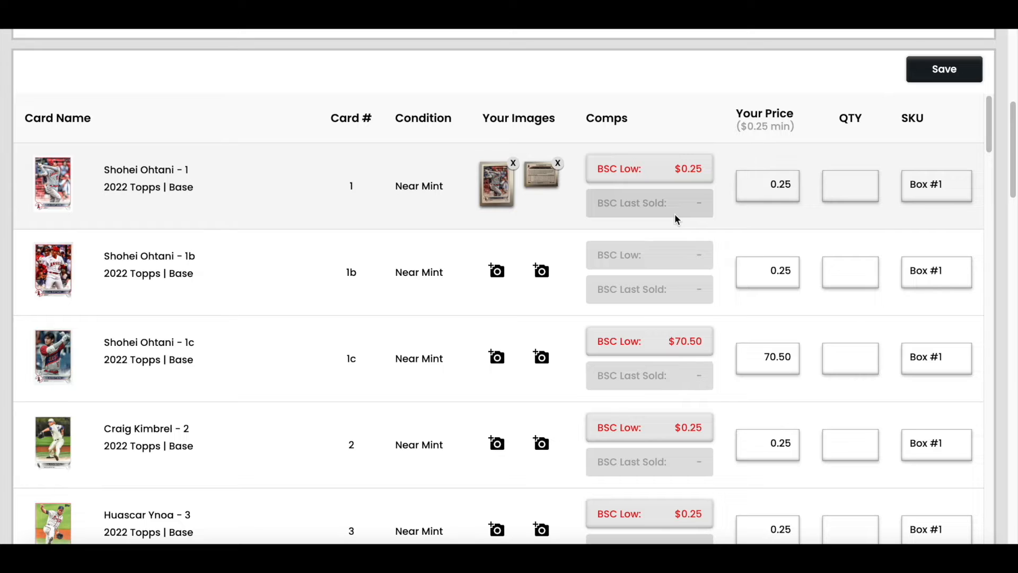
Step: Set the quantity of the Shohei Ohtani - 1 card to 3
{"action": "left_click", "coordinate": [849, 180]}
{"action": "left_click", "coordinate": [774, 185]}
{"action": "key", "text": "Left"}
{"action": "key", "text": "Tab"}
{"action": "key", "text": "Tab"}
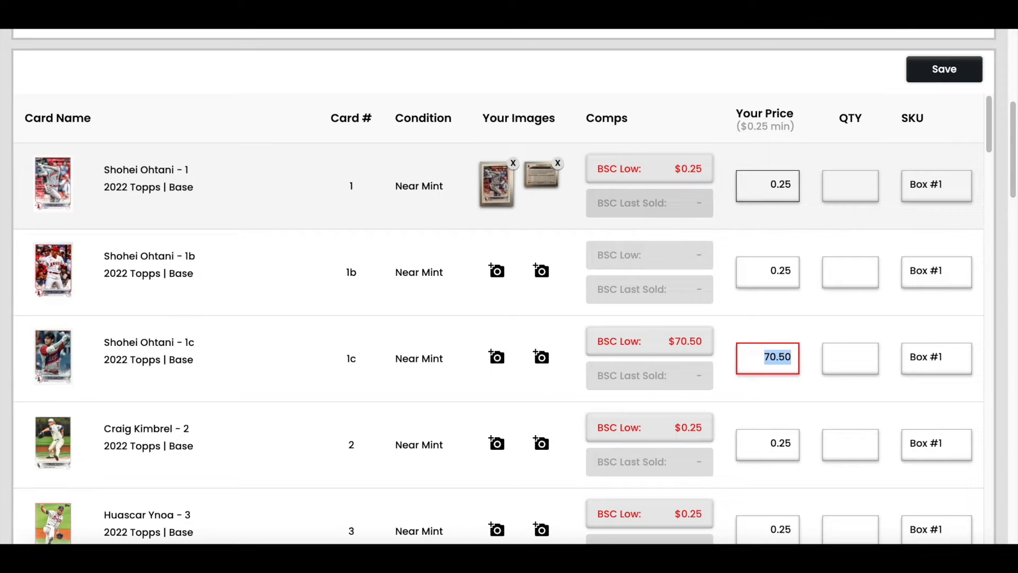
{"action": "key", "text": "Right"}
{"action": "key", "text": "Up"}
{"action": "key", "text": "Up"}
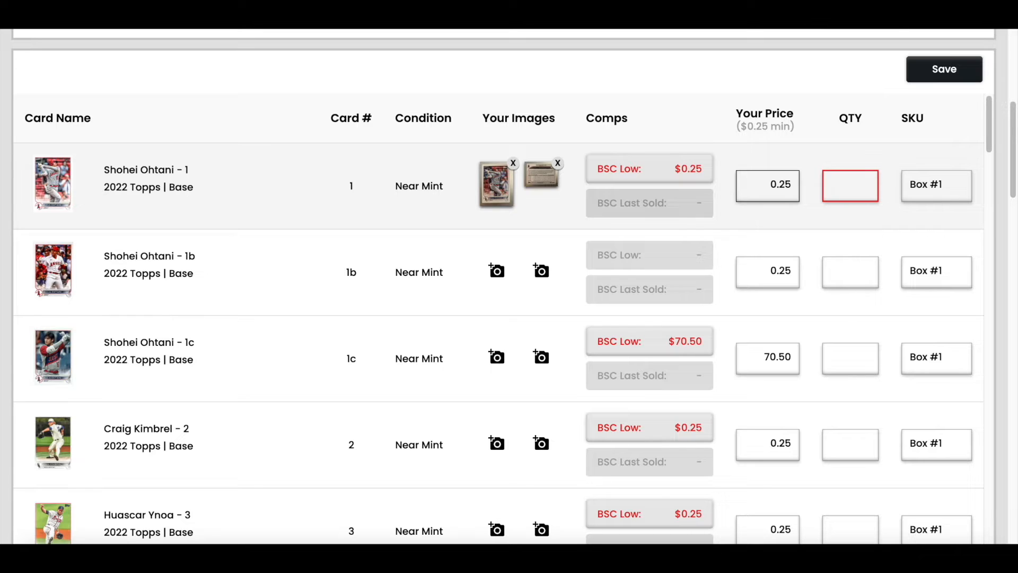
{"action": "type", "text": "3"}
{"action": "key", "text": "Tab"}
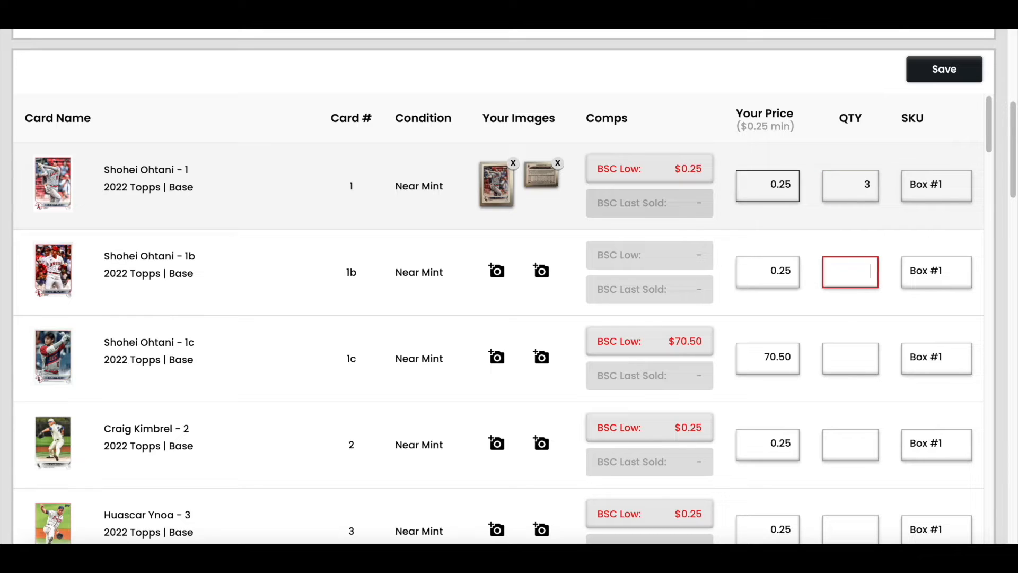
Step: Leave the 1b and 1c quantities blank and set Craig Kimbrel - 2 to 2 and Huascar Ynoa - 3 to 3
{"action": "key", "text": "Tab"}
{"action": "key", "text": "Tab"}
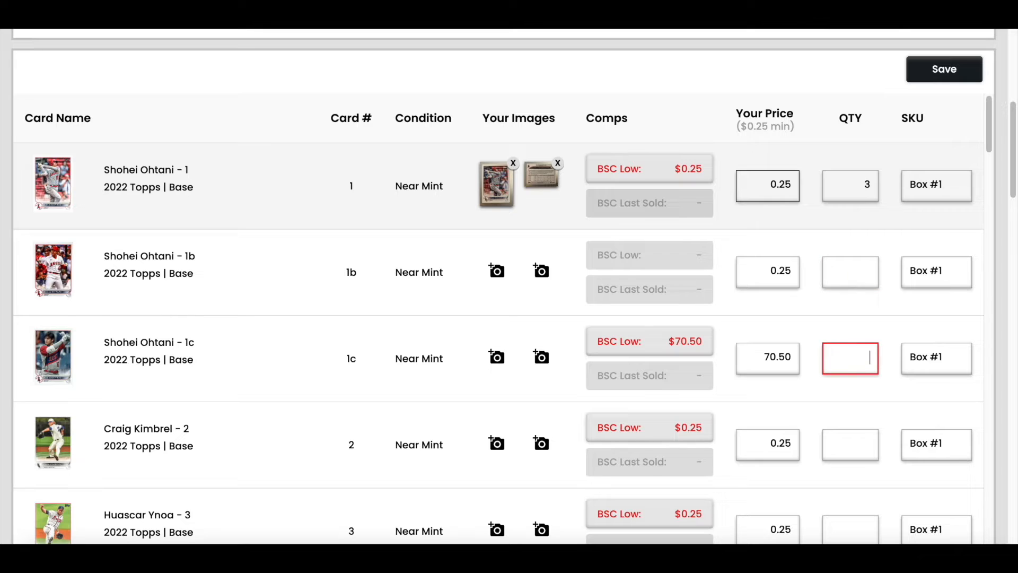
{"action": "type", "text": "2"}
{"action": "key", "text": "Tab"}
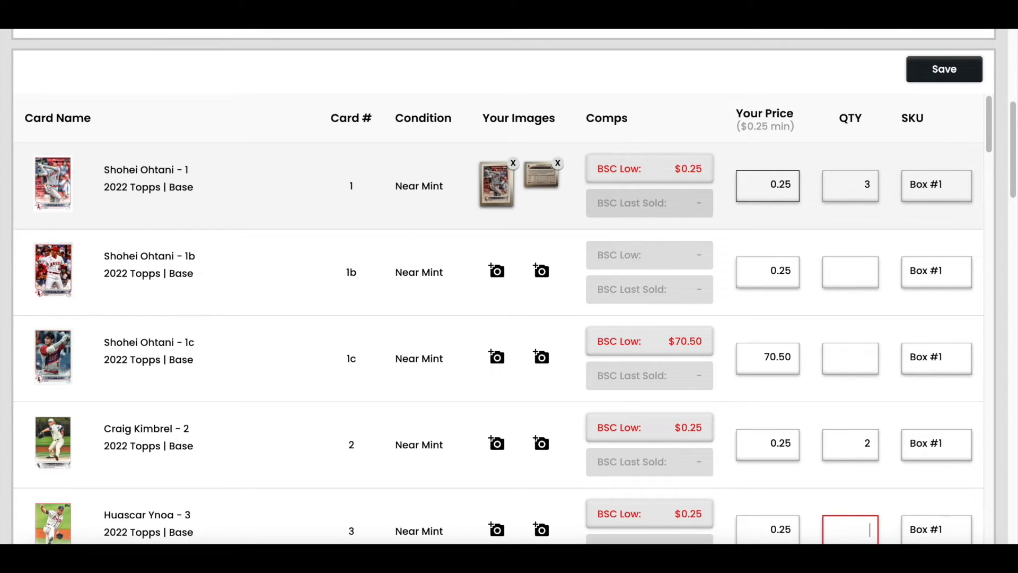
{"action": "type", "text": "3"}
{"action": "key", "text": "Tab"}
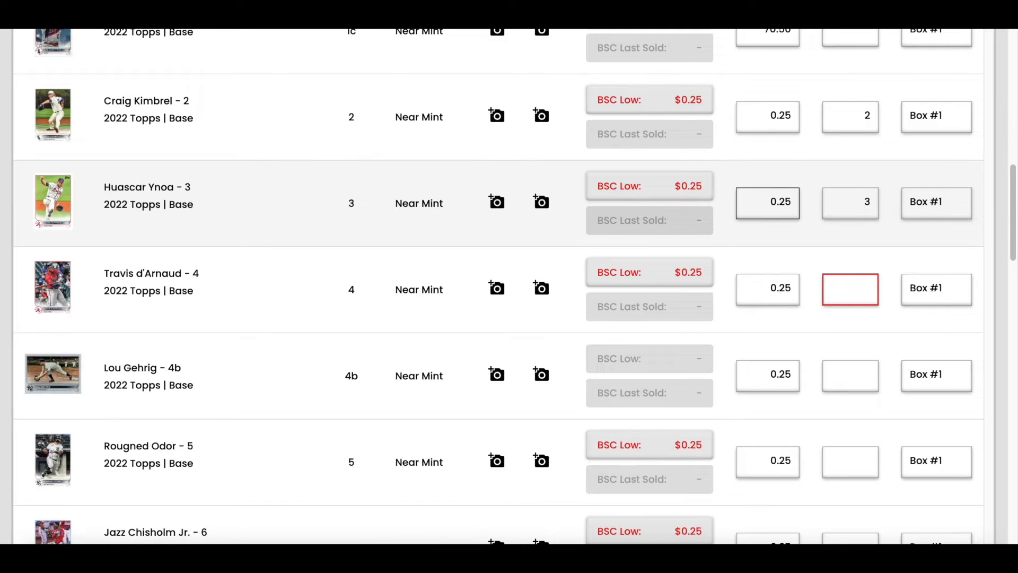
Step: Enter quantities 5, 6, 7 and 8 for cards 4, 4b, 5 and 6 respectively
{"action": "type", "text": "5"}
{"action": "key", "text": "Tab"}
{"action": "type", "text": "6"}
{"action": "key", "text": "Tab"}
{"action": "type", "text": "7"}
{"action": "key", "text": "Tab"}
{"action": "type", "text": "8"}
{"action": "key", "text": "Tab"}
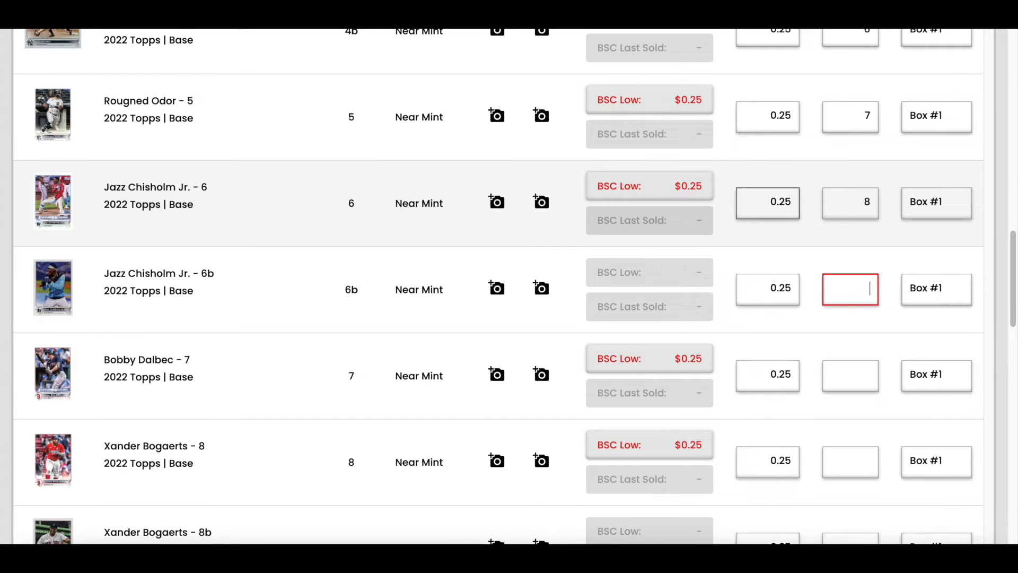
Step: Save the bulk upload listings
{"action": "scroll", "coordinate": [753, 212], "scroll_direction": "up", "scroll_amount": 1}
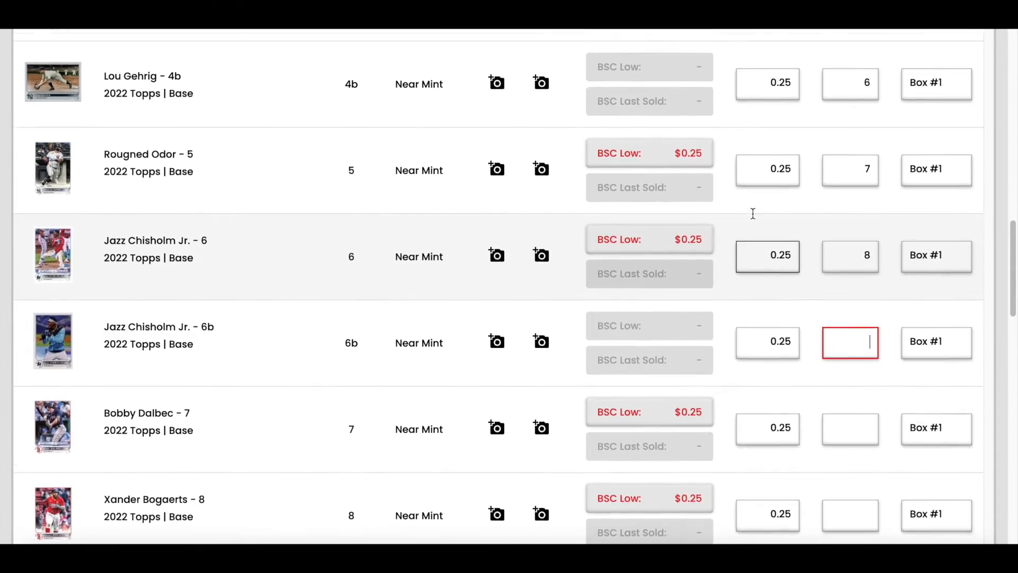
{"action": "scroll", "coordinate": [753, 213], "scroll_direction": "up", "scroll_amount": 13}
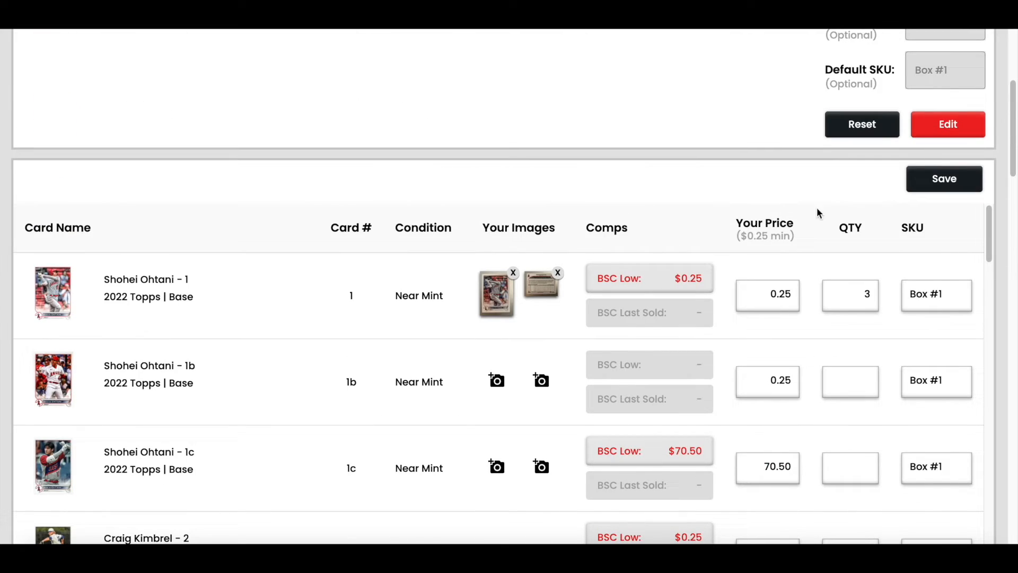
{"action": "scroll", "coordinate": [797, 209], "scroll_direction": "down", "scroll_amount": 1}
{"action": "left_click", "coordinate": [930, 182]}
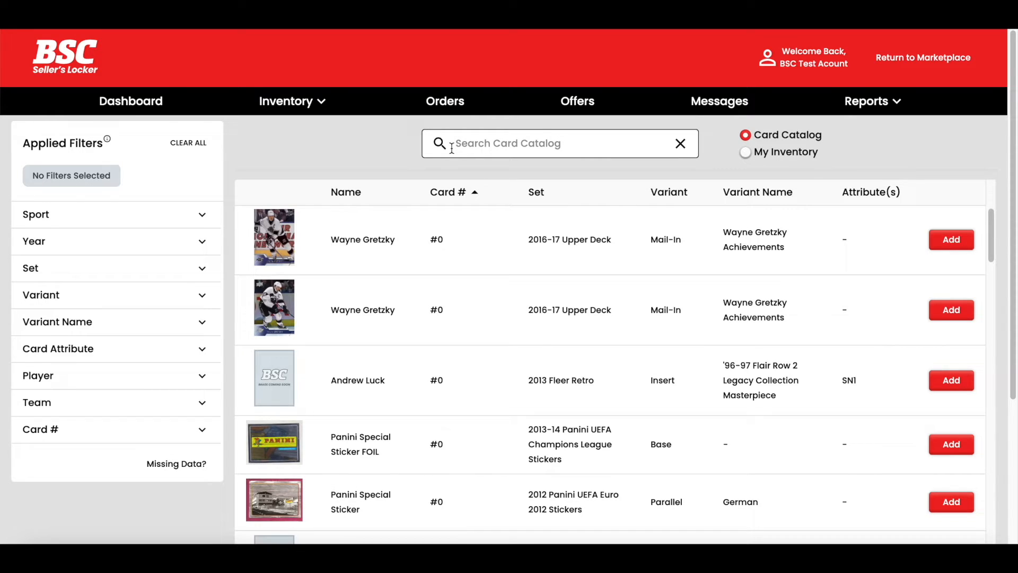
Step: Search the card catalog for "2022 topps base 1"
{"action": "left_click", "coordinate": [175, 241]}
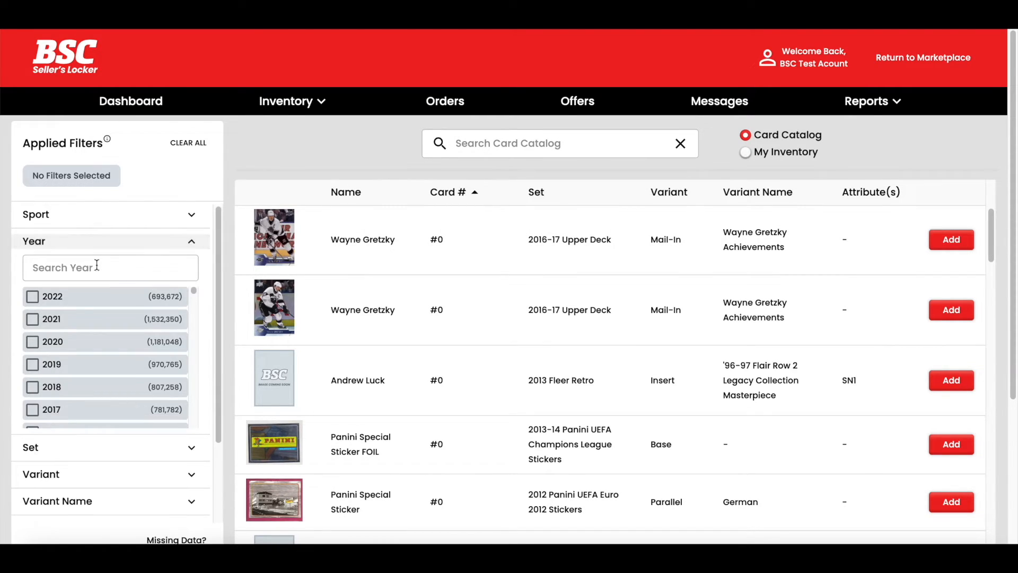
{"action": "left_click", "coordinate": [86, 242]}
{"action": "left_click", "coordinate": [459, 144]}
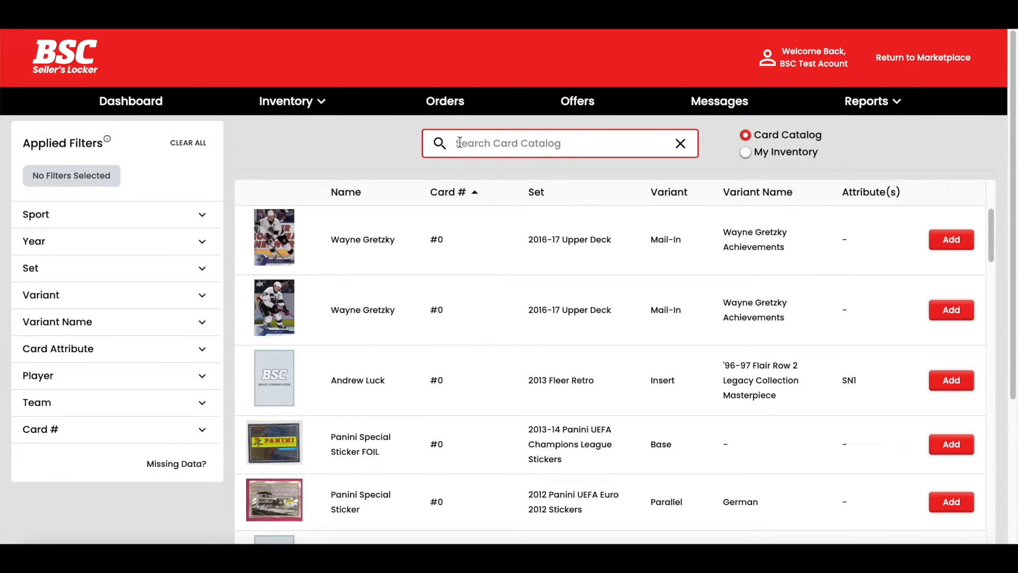
{"action": "type", "text": "2022 topps ba"}
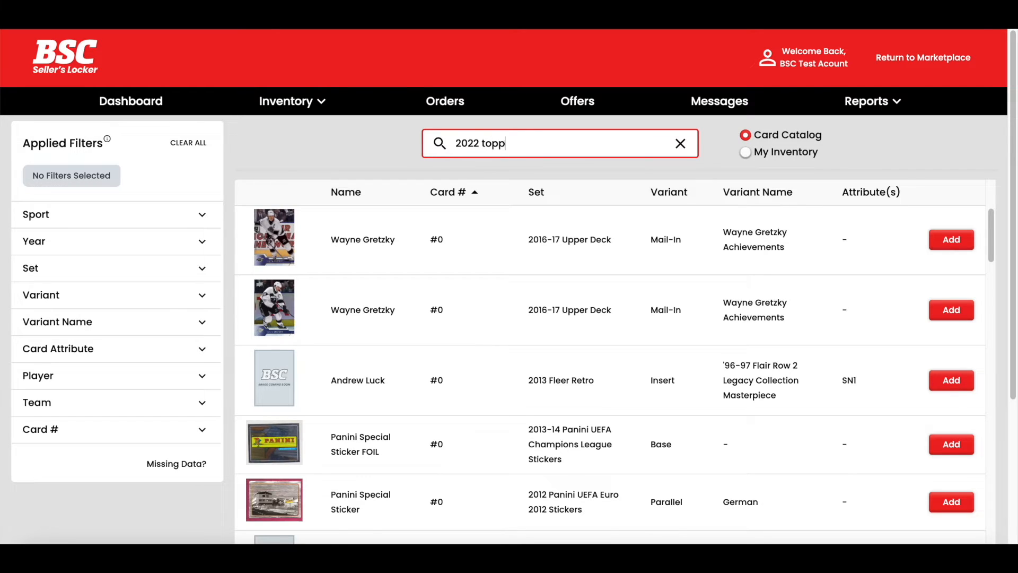
{"action": "type", "text": "se 1"}
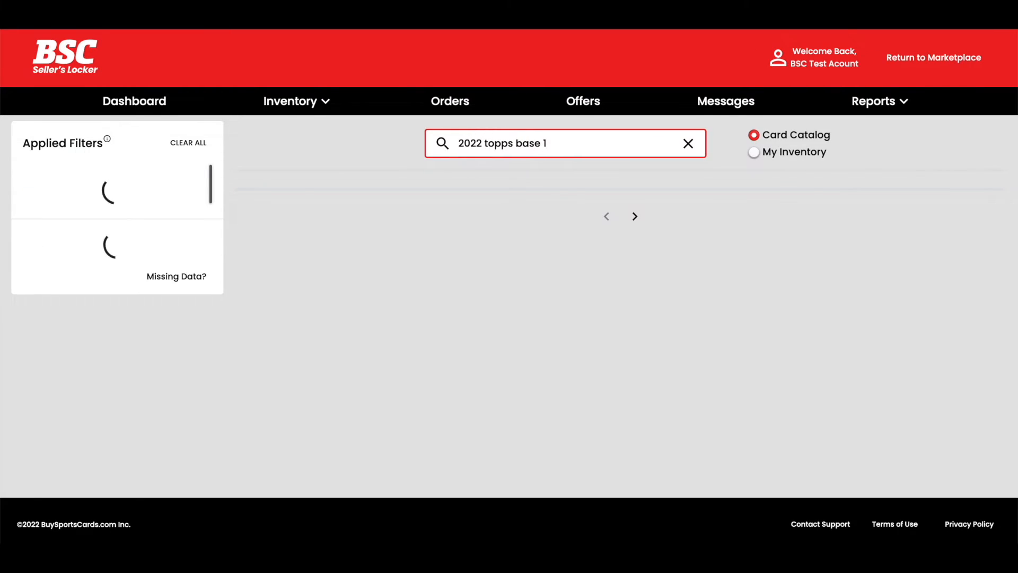
{"action": "scroll", "coordinate": [431, 174], "scroll_direction": "down", "scroll_amount": 1}
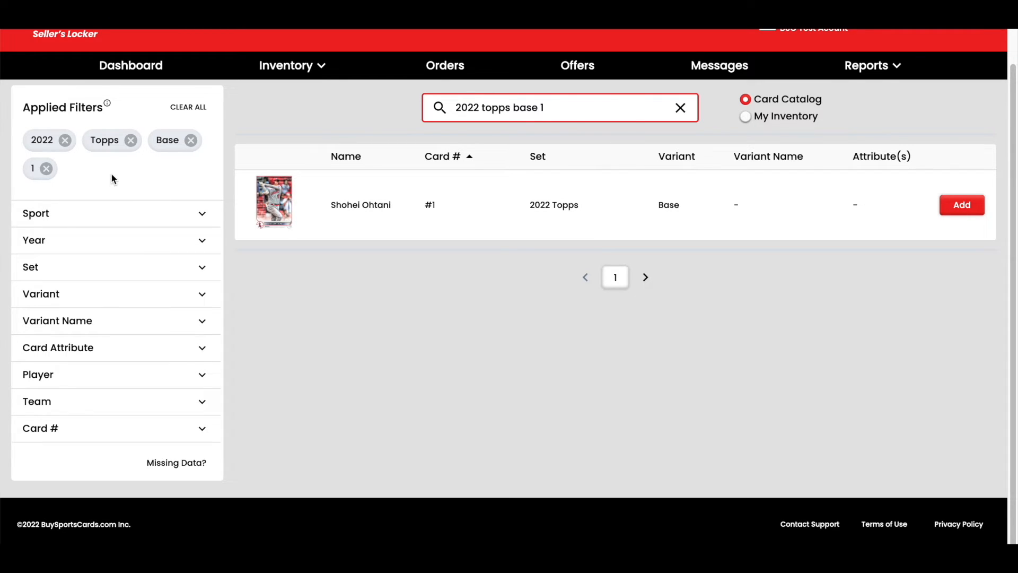
Step: Open the selling form for the 2022 Topps Base Shohei Ohtani #1 card and look through its catalog images
{"action": "mouse_move", "coordinate": [281, 198]}
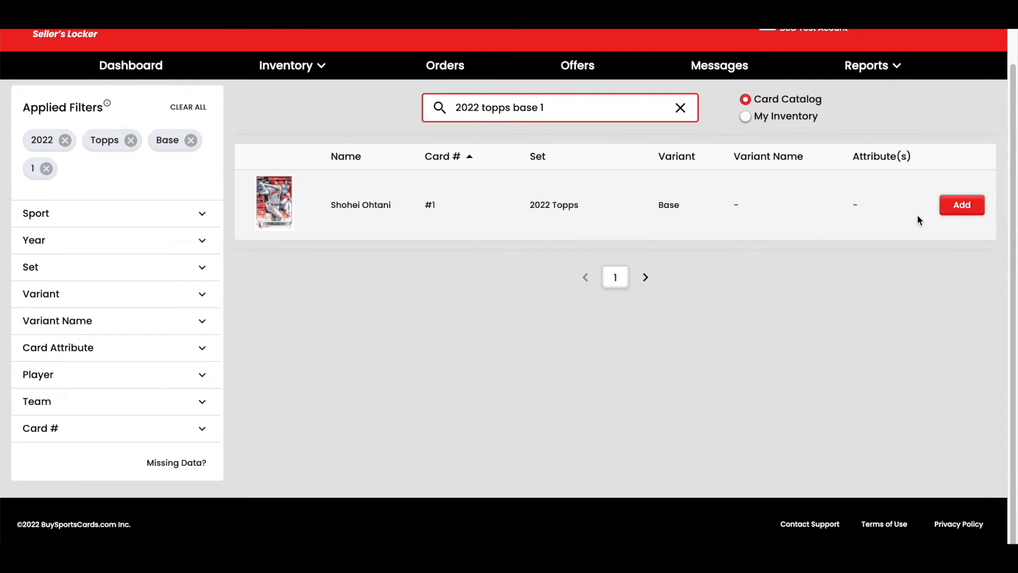
{"action": "left_click", "coordinate": [947, 205]}
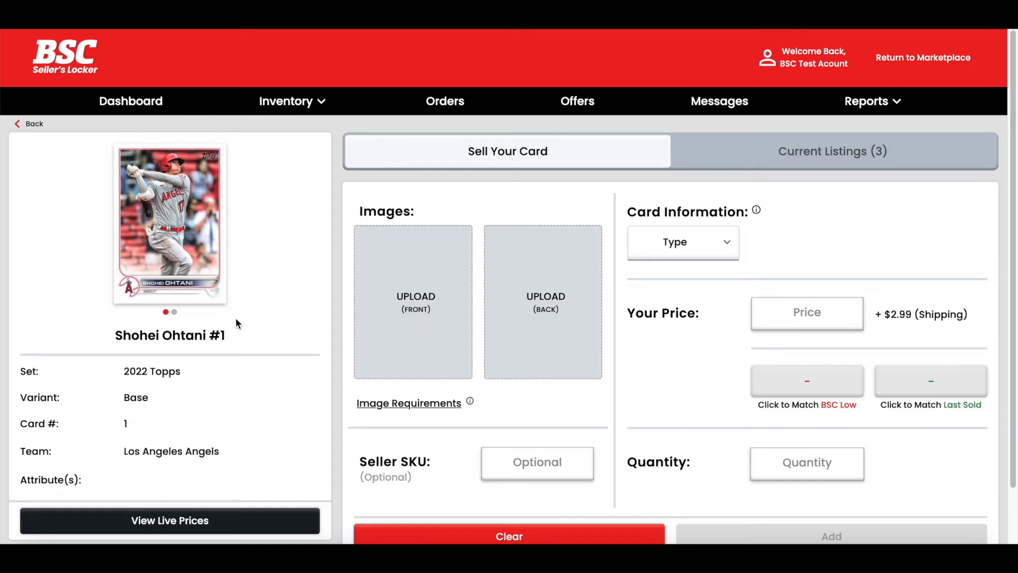
{"action": "left_click", "coordinate": [198, 315]}
{"action": "left_click", "coordinate": [197, 315]}
Step: Upload Shohei-1 as the front image of the Shohei Ohtani #1 listing
{"action": "left_click", "coordinate": [419, 278]}
{"action": "left_click", "coordinate": [472, 215]}
{"action": "double_click", "coordinate": [472, 217]}
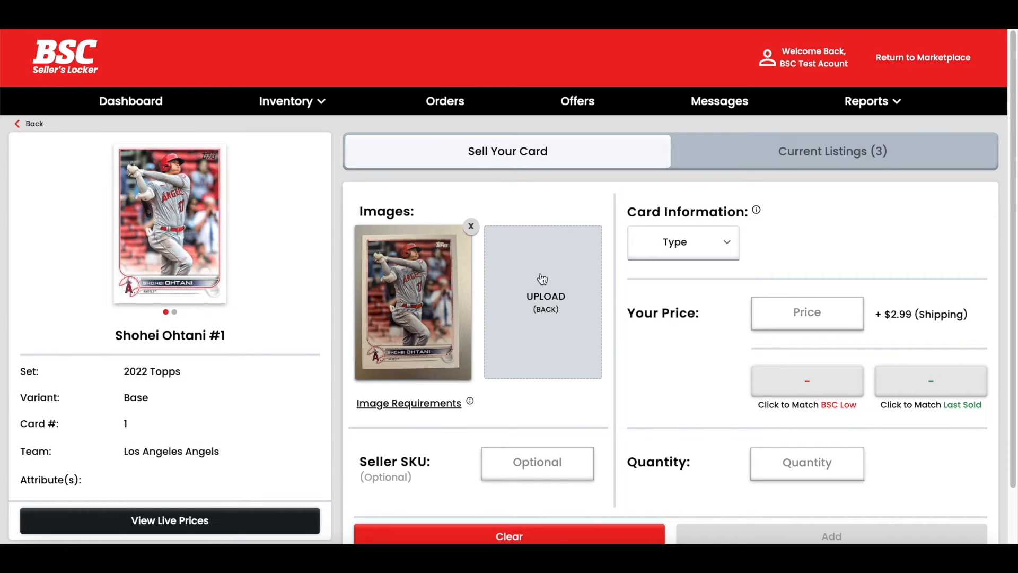
Step: Upload the photo of the card's reverse as the back image of the Shohei Ohtani #1 listing
{"action": "left_click", "coordinate": [542, 278]}
{"action": "left_click", "coordinate": [550, 215]}
{"action": "double_click", "coordinate": [550, 215]}
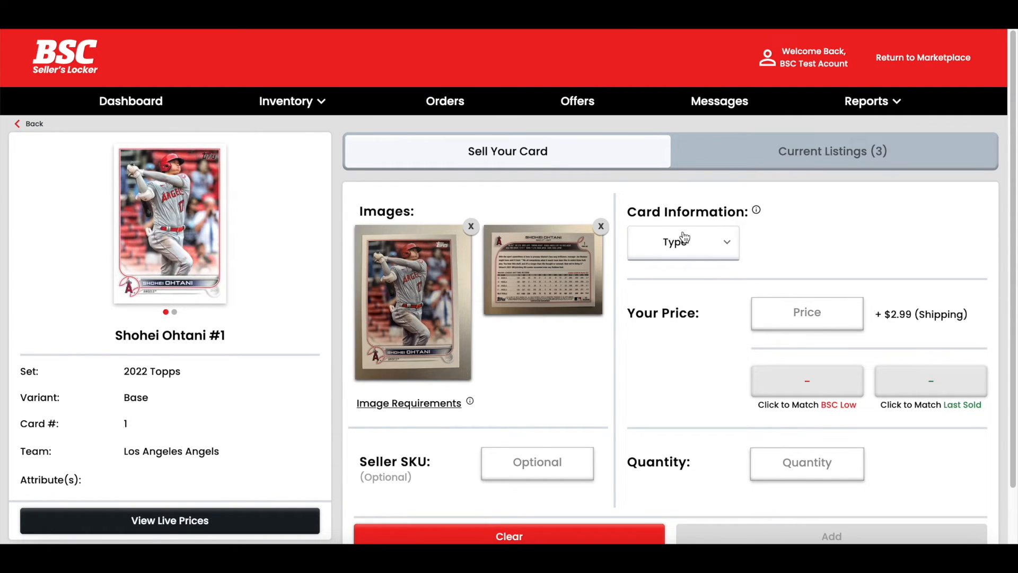
Step: Try the Graded card type with PSA as the grading company and look through the available grades
{"action": "left_click", "coordinate": [685, 256]}
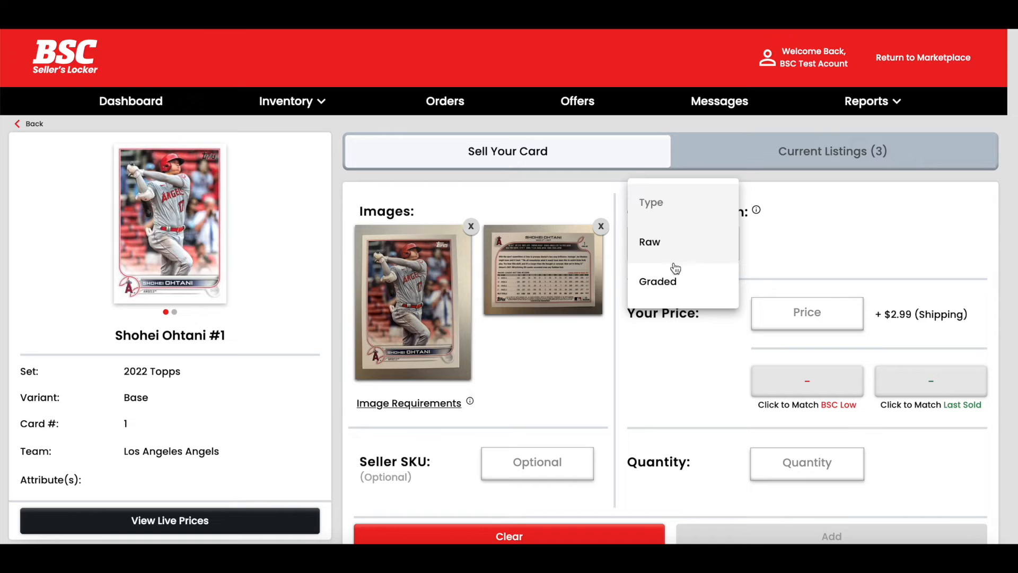
{"action": "left_click", "coordinate": [669, 280]}
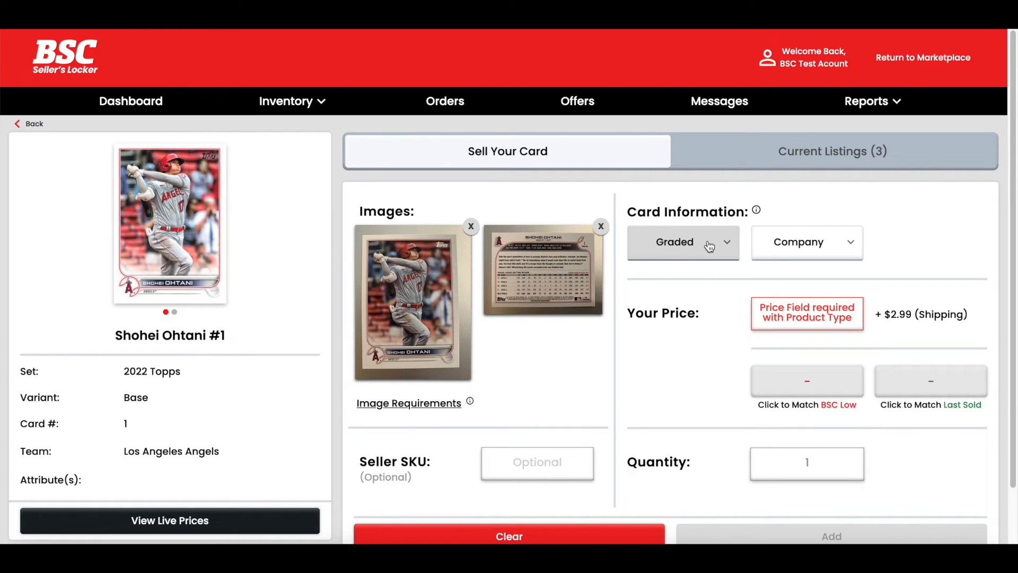
{"action": "left_click", "coordinate": [786, 242]}
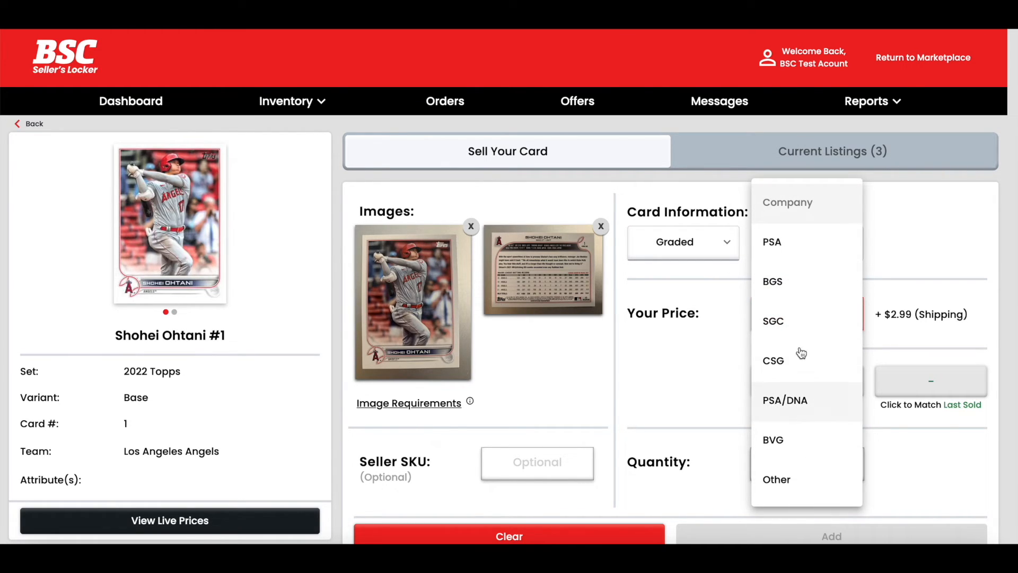
{"action": "left_click", "coordinate": [794, 254]}
{"action": "left_click", "coordinate": [906, 255]}
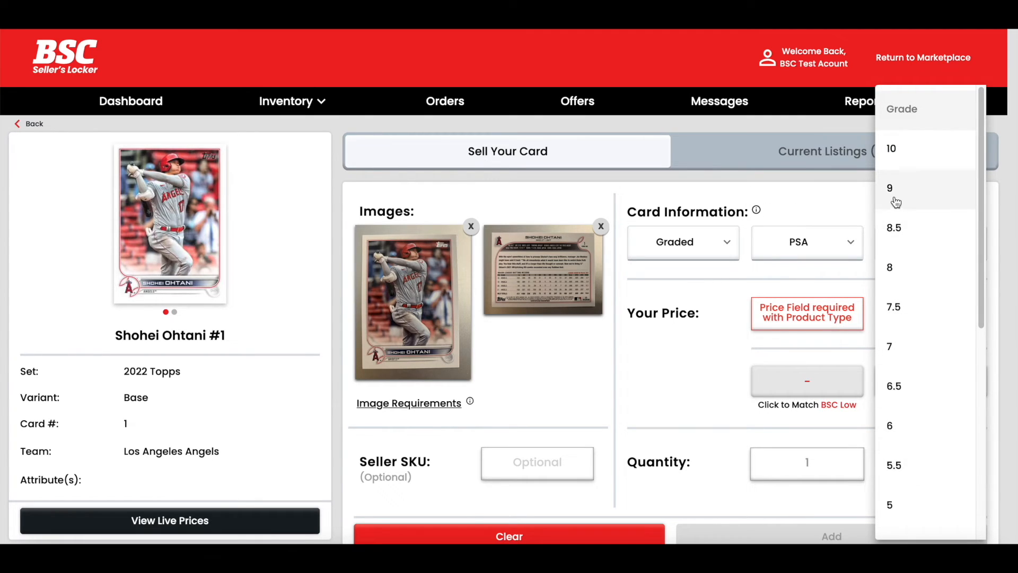
{"action": "left_click", "coordinate": [720, 196]}
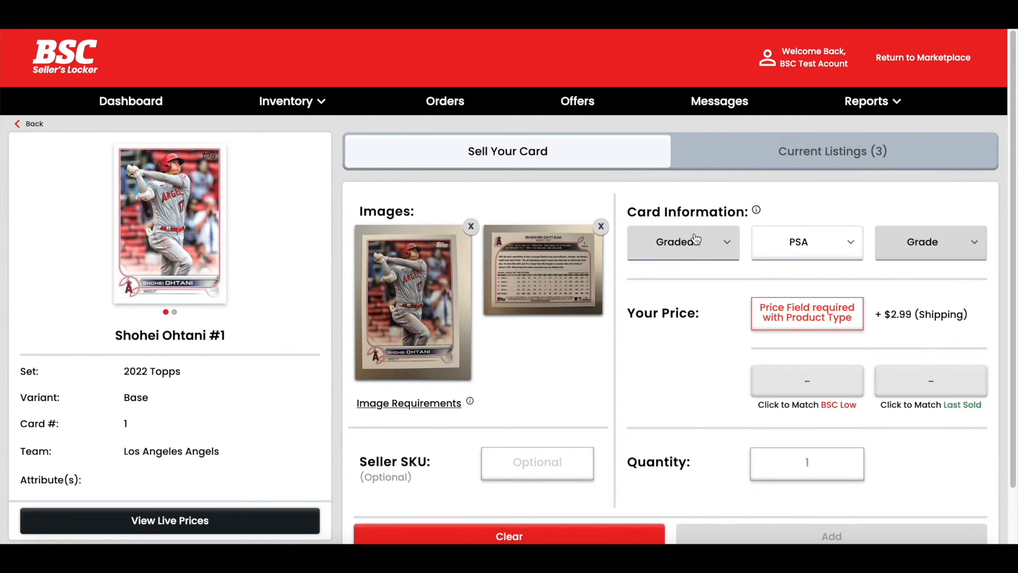
Step: Set the card information to Raw and Near Mint, and match the price to the BSC Low of $0.25
{"action": "left_click", "coordinate": [697, 239]}
{"action": "left_click", "coordinate": [665, 212]}
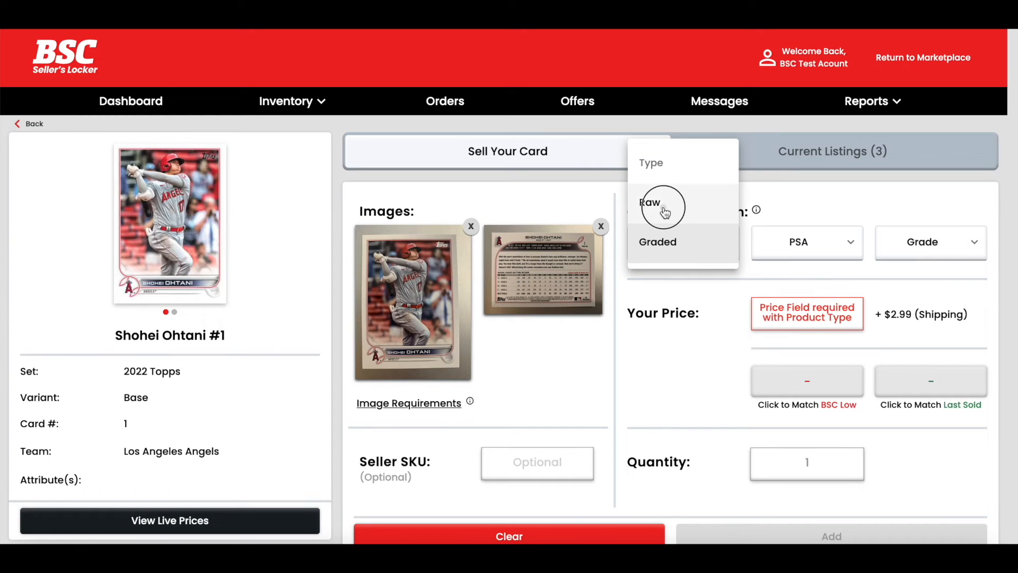
{"action": "left_click", "coordinate": [785, 242]}
{"action": "left_click", "coordinate": [787, 237]}
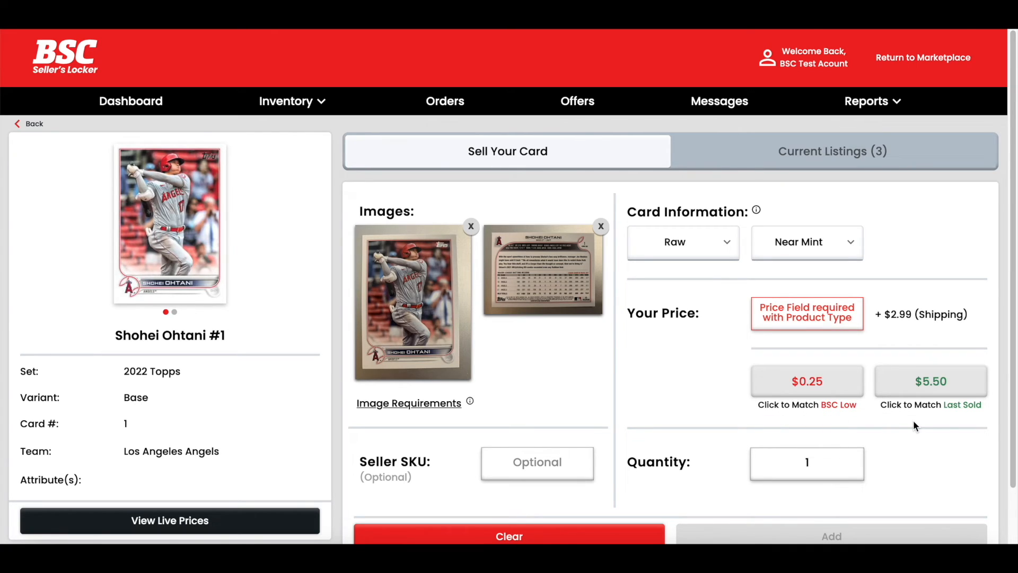
{"action": "left_click", "coordinate": [809, 390]}
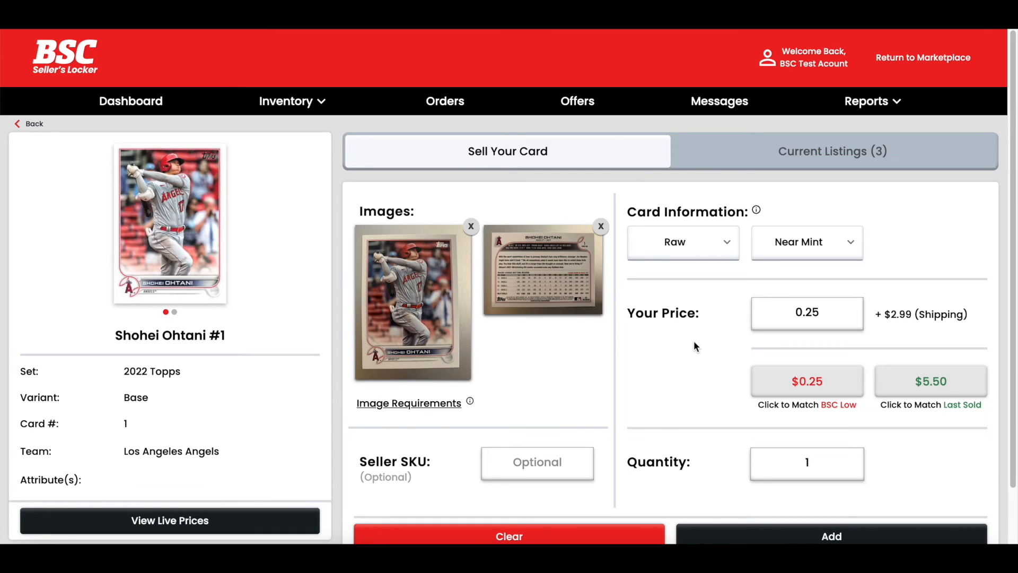
Step: Add the Shohei Ohtani #1 listing with seller SKU "Box #1" and a quantity of 3
{"action": "scroll", "coordinate": [693, 345], "scroll_direction": "down", "scroll_amount": 1}
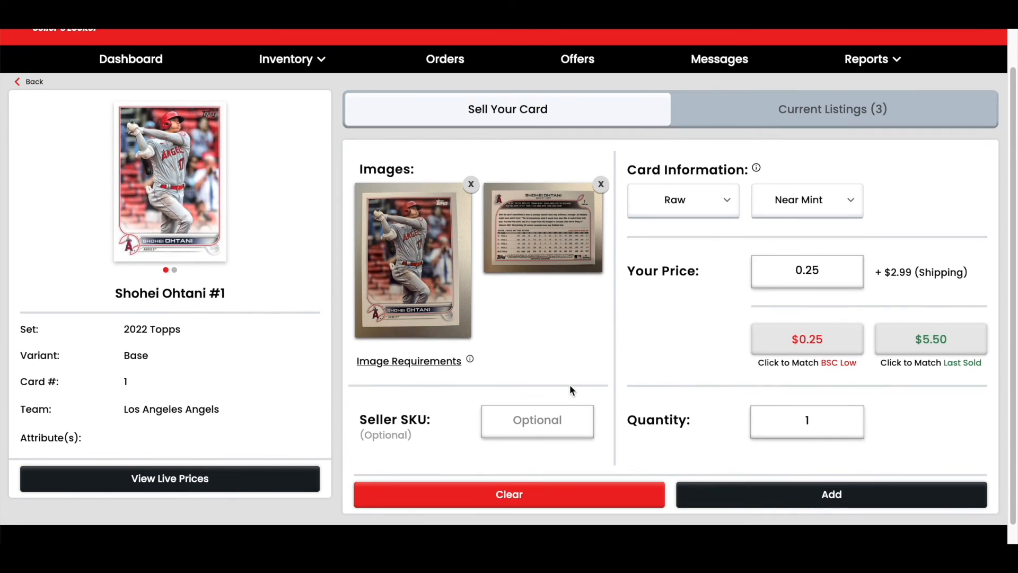
{"action": "left_click", "coordinate": [536, 423]}
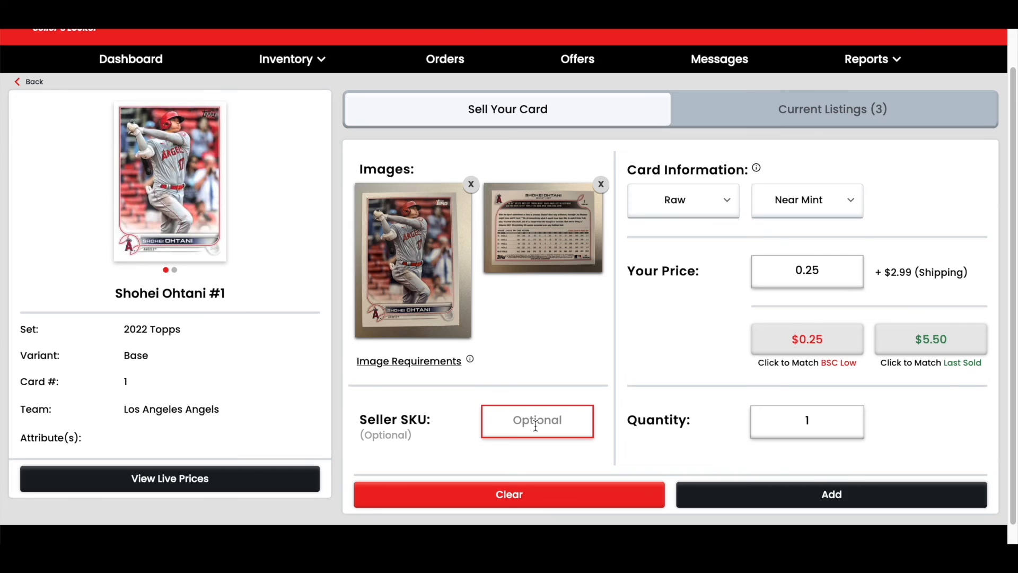
{"action": "type", "text": "Box #1"}
{"action": "double_click", "coordinate": [797, 422]}
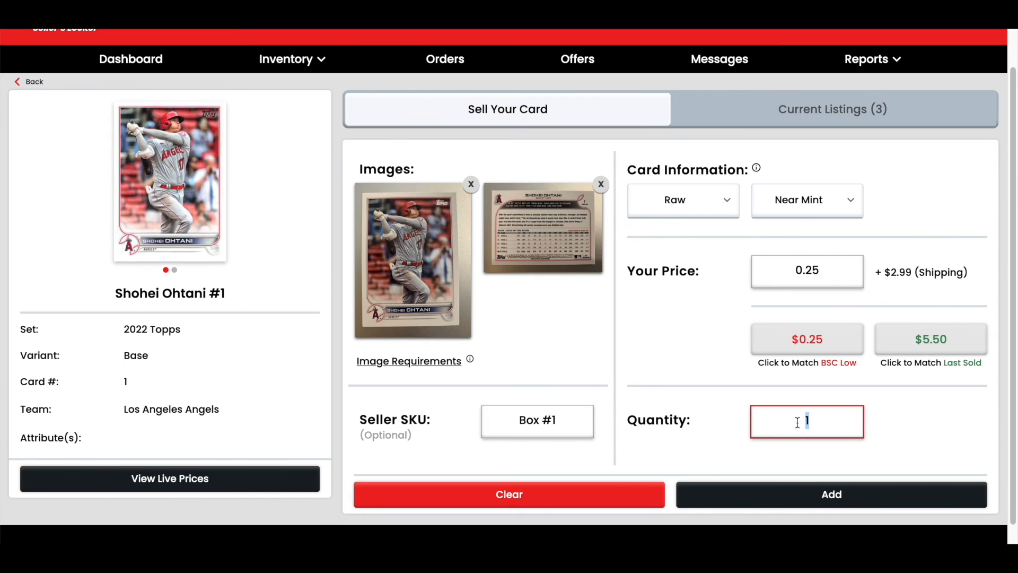
{"action": "type", "text": "3"}
{"action": "scroll", "coordinate": [911, 418], "scroll_direction": "down", "scroll_amount": 1}
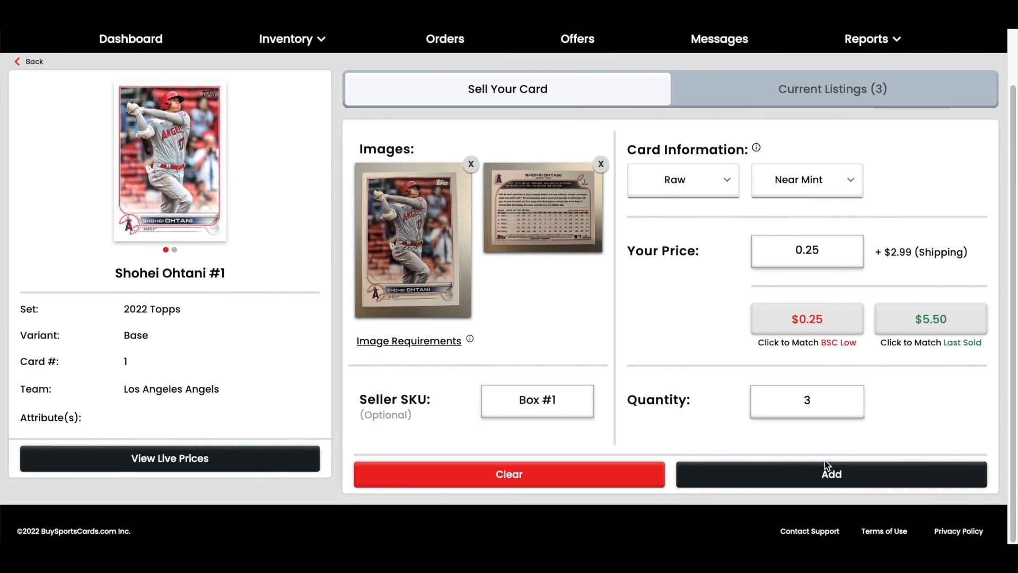
{"action": "left_click", "coordinate": [824, 474]}
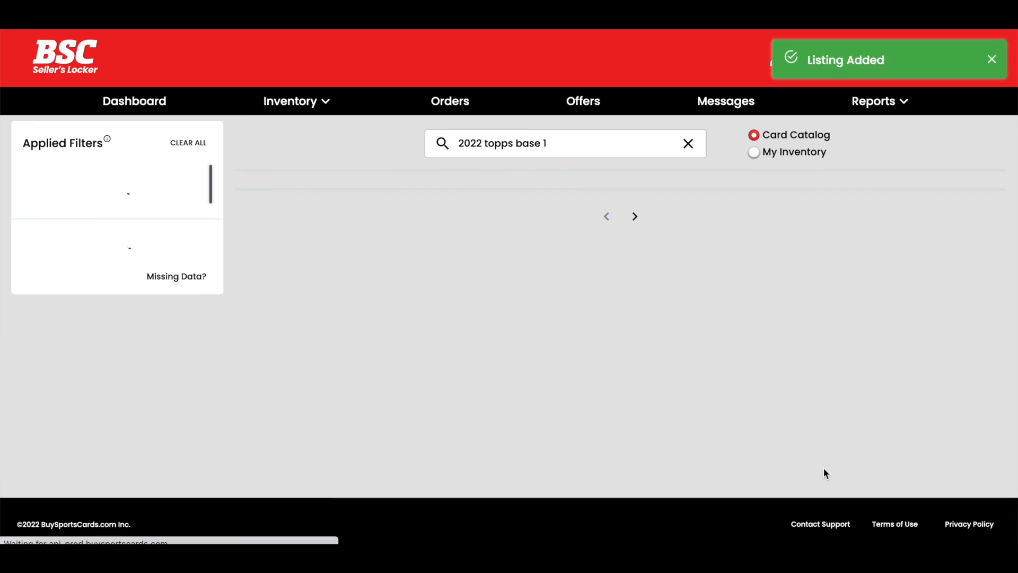